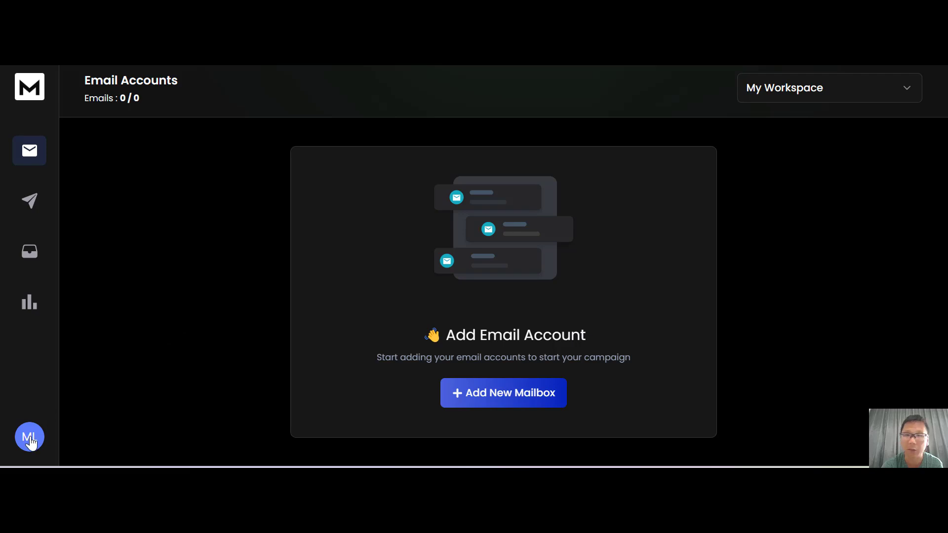
Open Settings from the avatar menu and view the Account details tab.
click(31, 439)
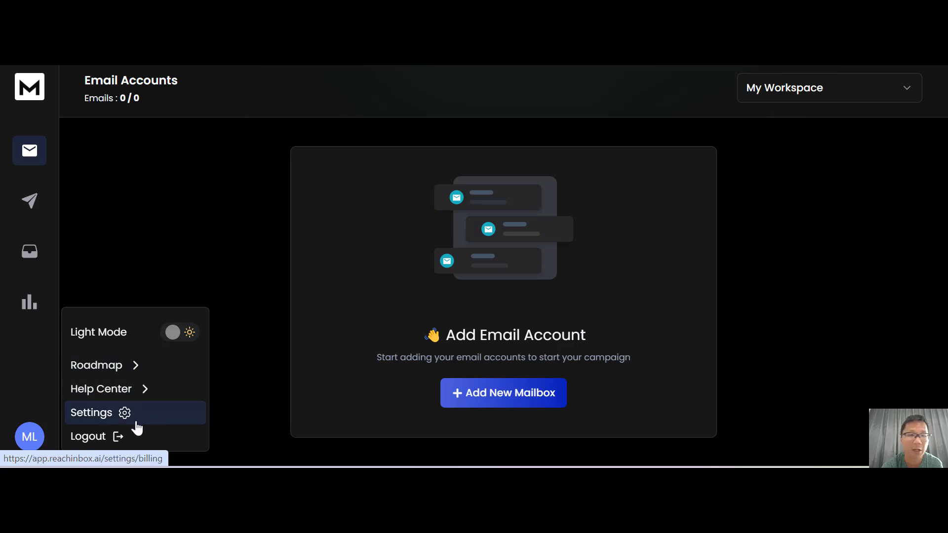
click(91, 419)
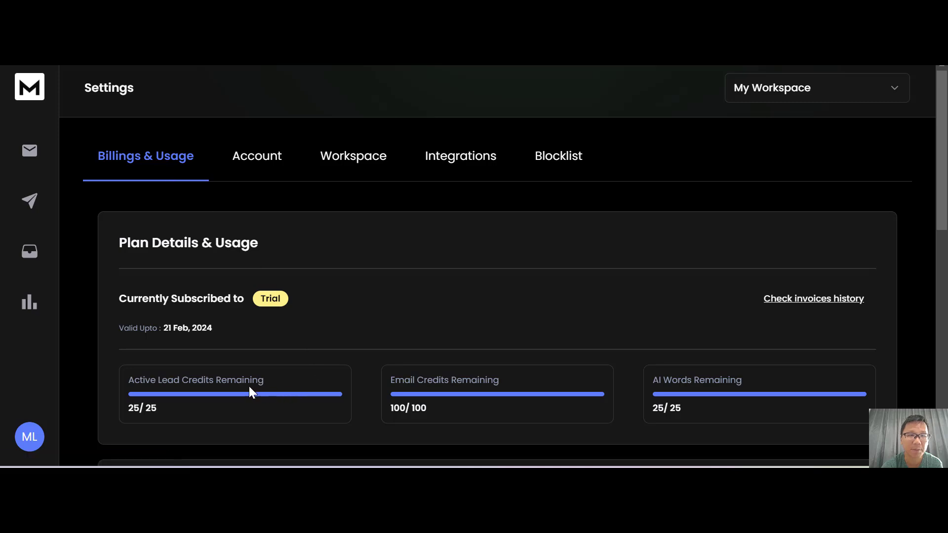
click(251, 157)
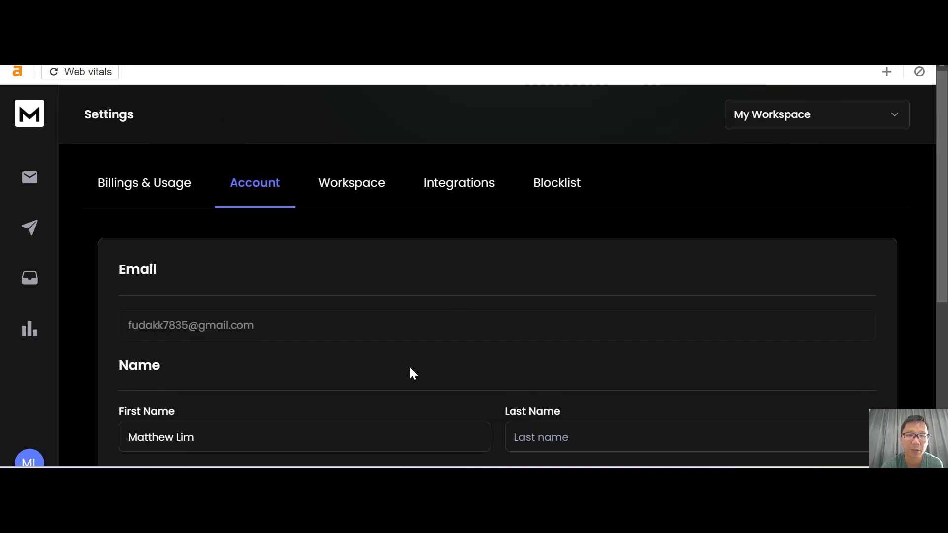
Look through the Workspace and Integrations tabs, ending on the Blocklist upgrade prompt.
click(353, 195)
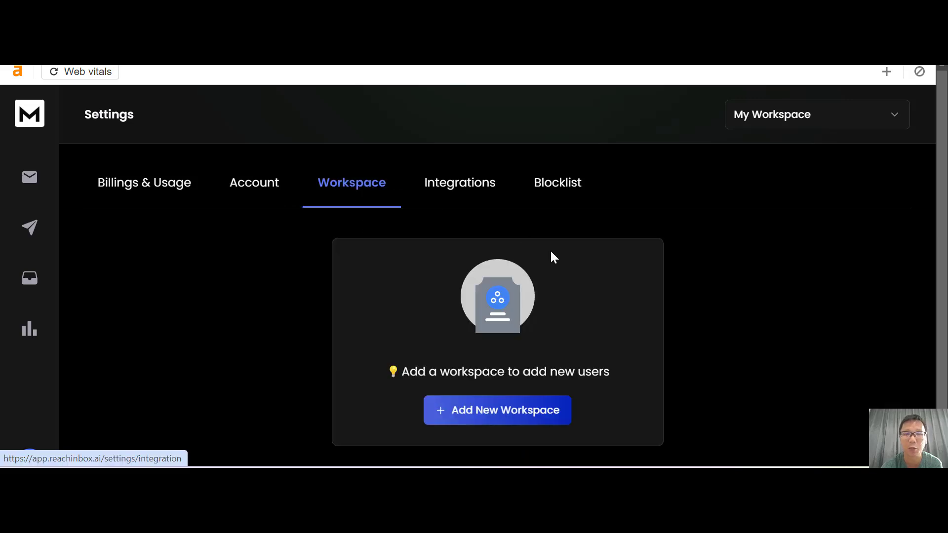
click(455, 197)
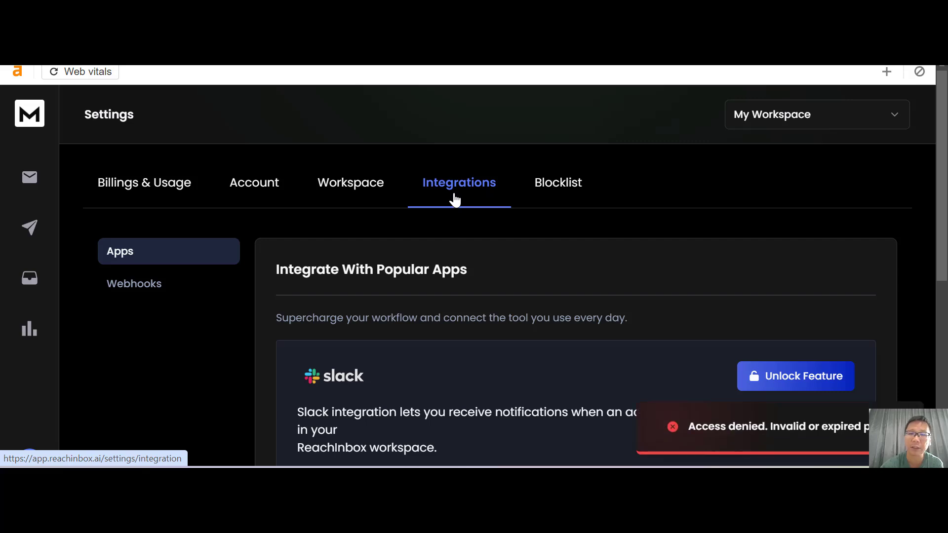
scroll(455, 199, down, 4)
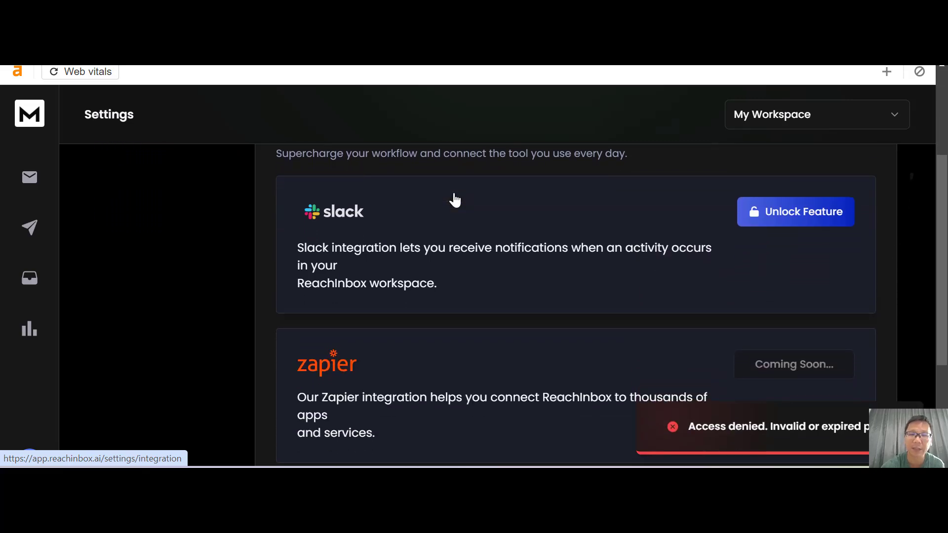
scroll(455, 199, down, 3)
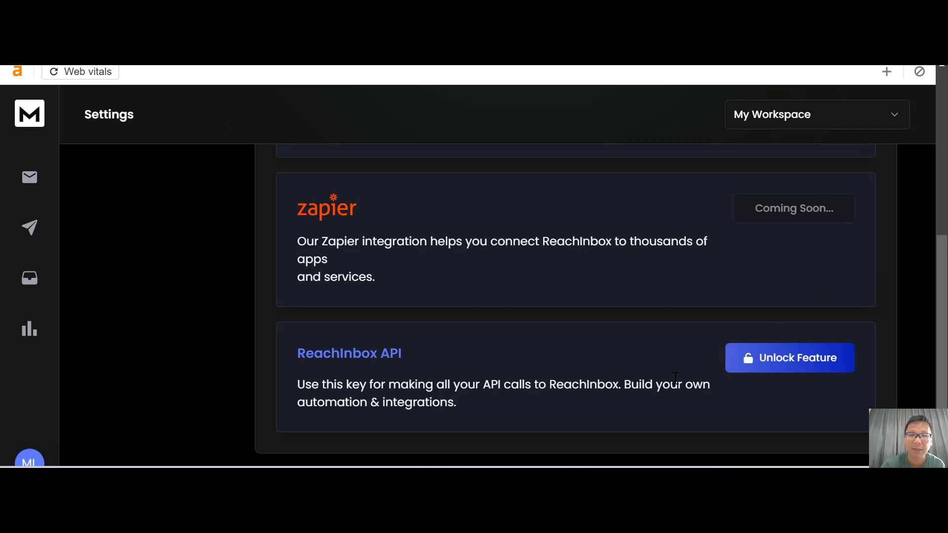
scroll(675, 378, up, 7)
click(559, 186)
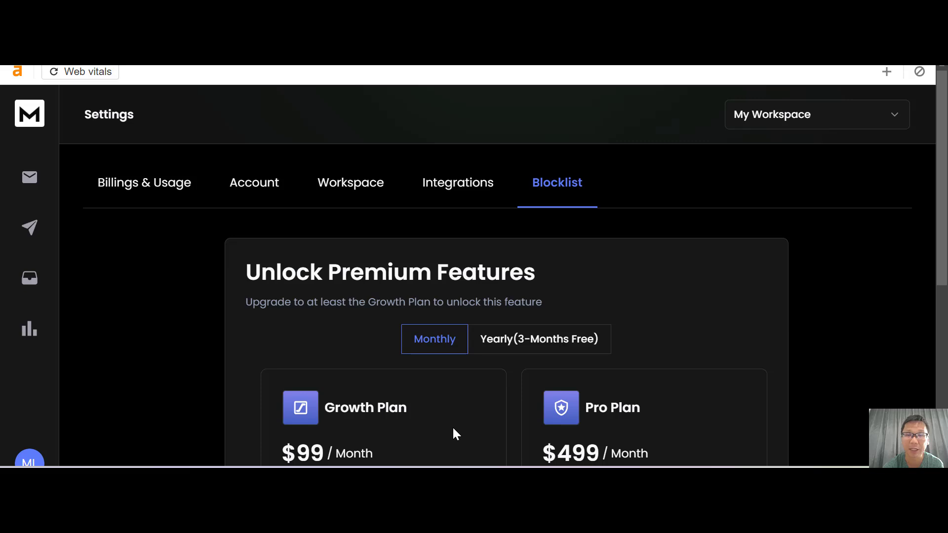
Create a new workspace from the My Workspace dropdown, entering a name for it.
click(791, 125)
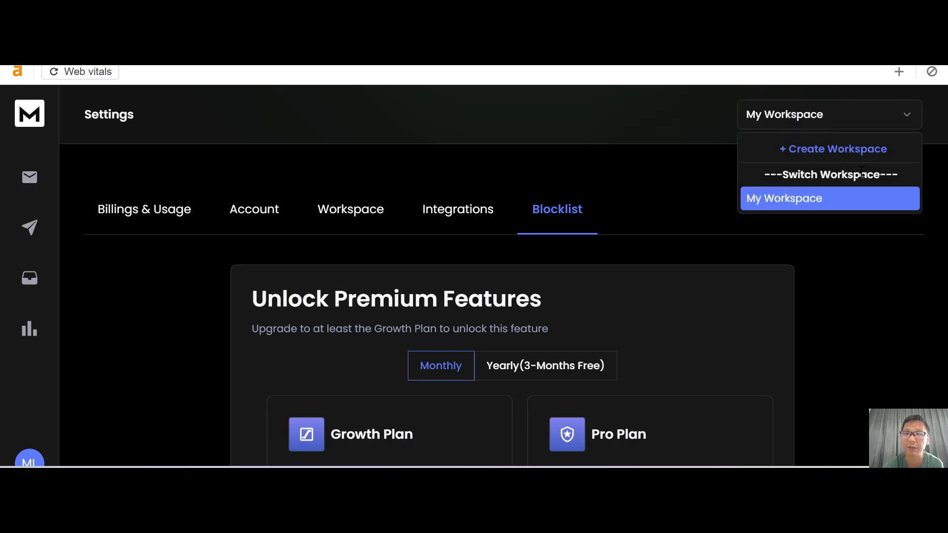
click(819, 156)
click(458, 267)
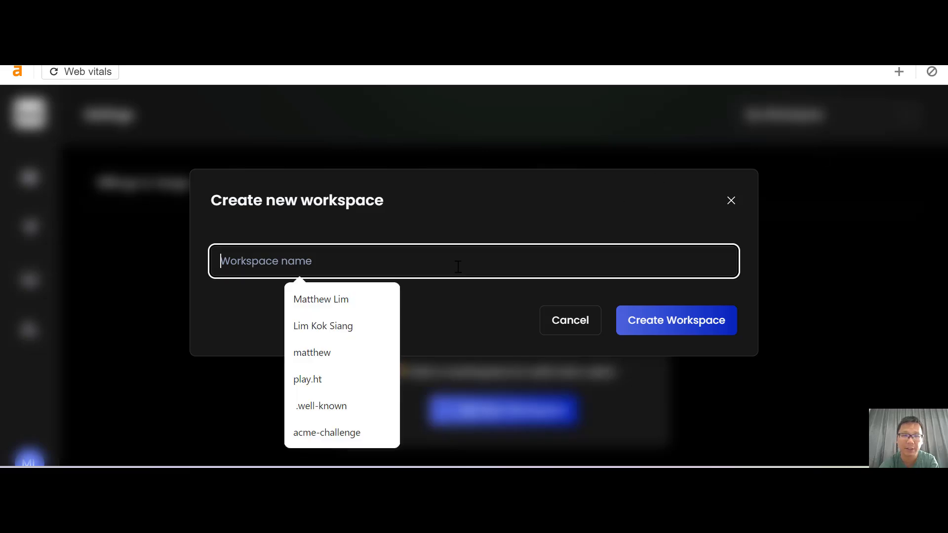
text(matthew)
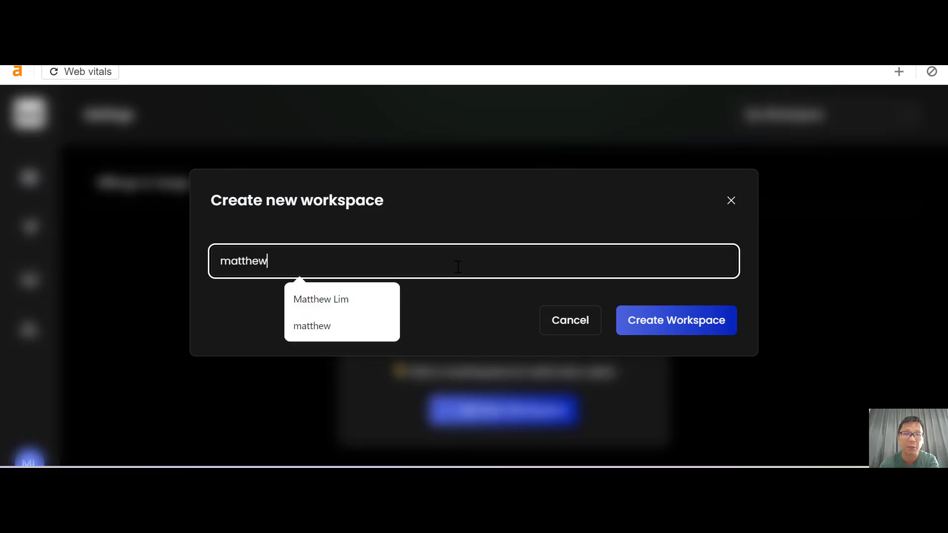
click(706, 332)
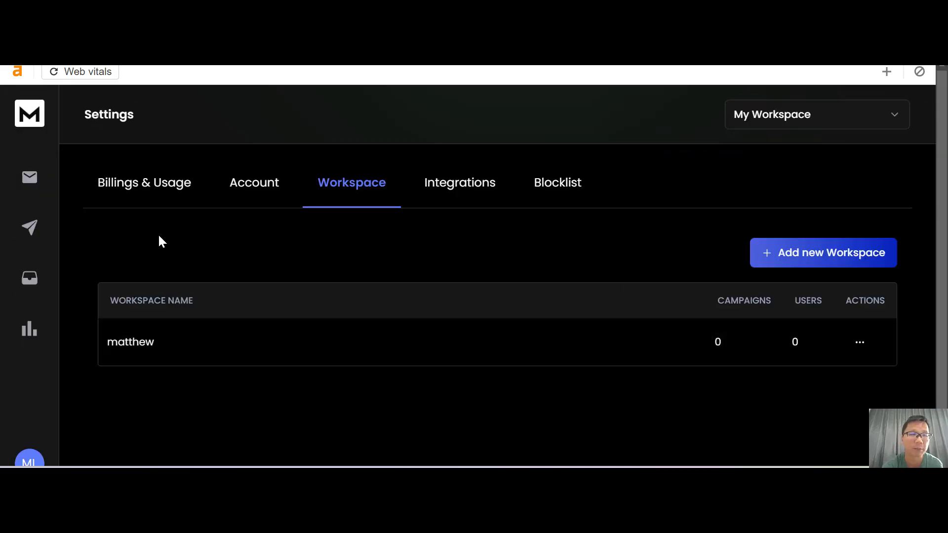
On Email Accounts, review the Add New Mailbox connection options, then go back.
click(25, 184)
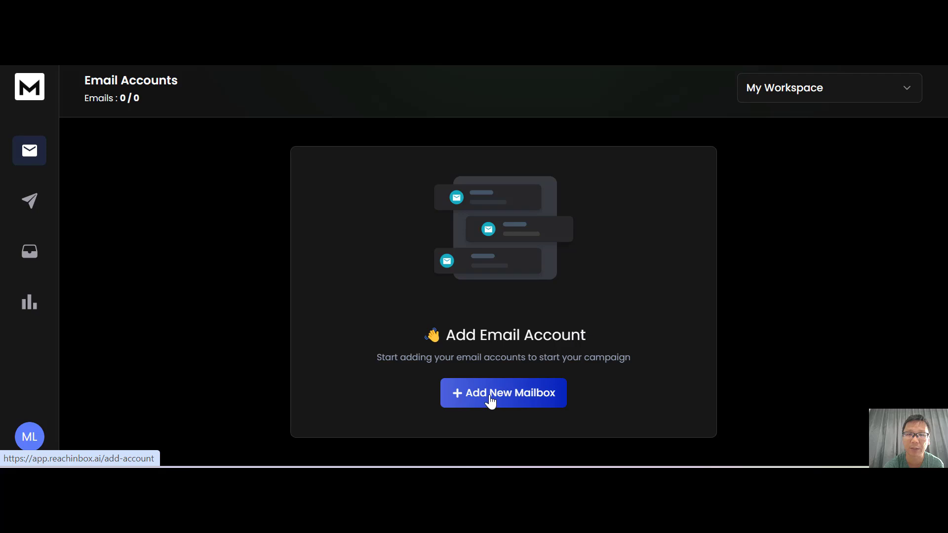
click(489, 400)
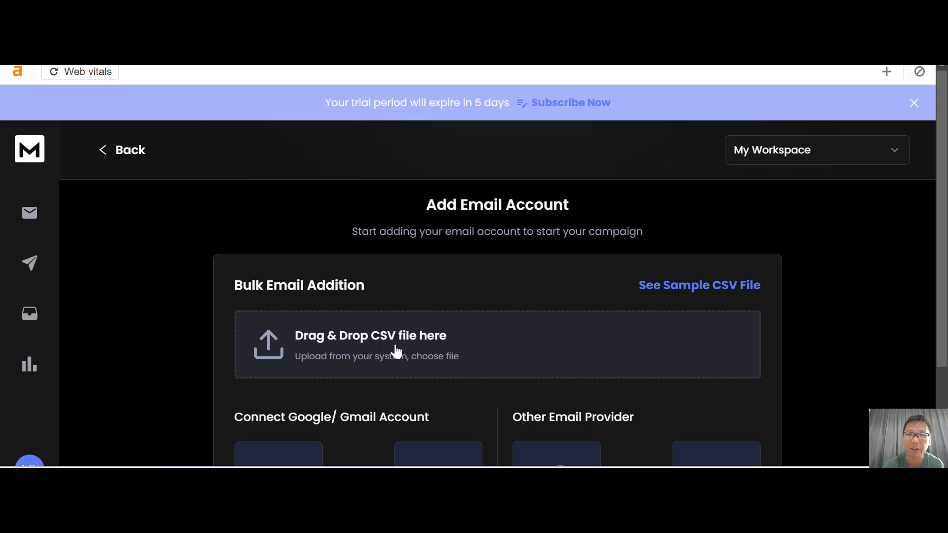
scroll(395, 351, down, 3)
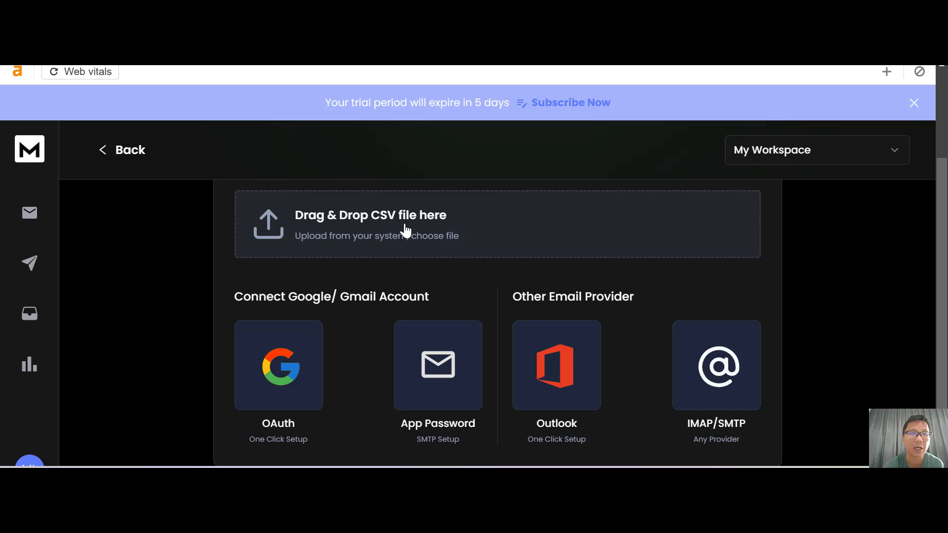
click(115, 157)
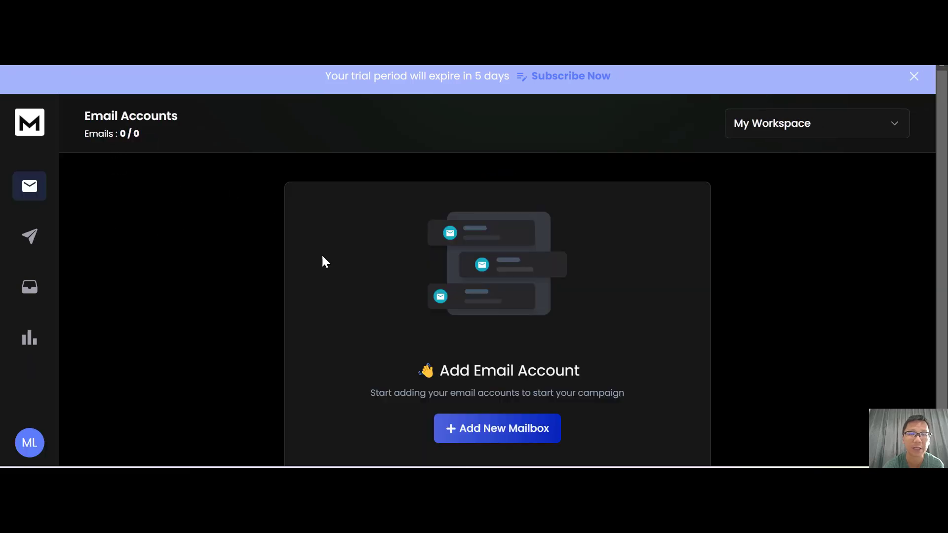
Create a new draft campaign from the Campaigns page, giving it a name.
click(32, 245)
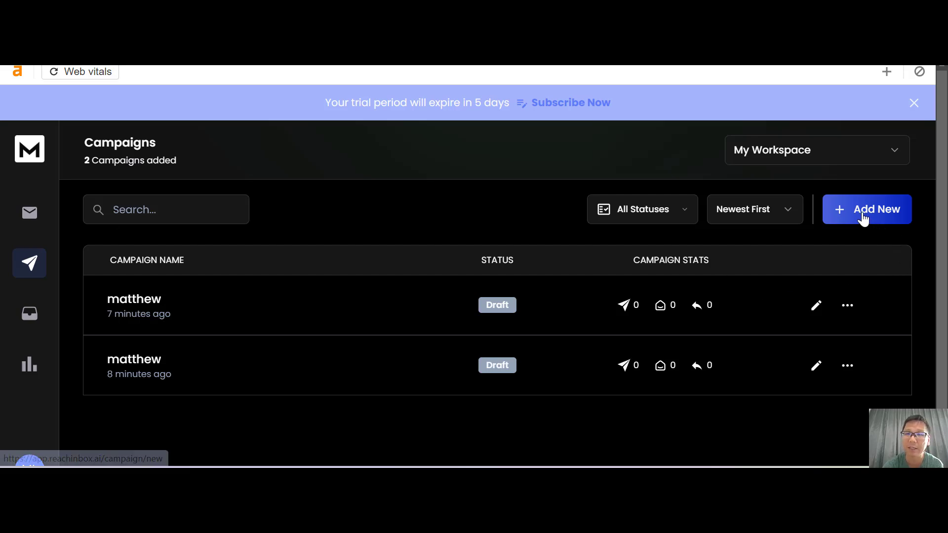
click(864, 218)
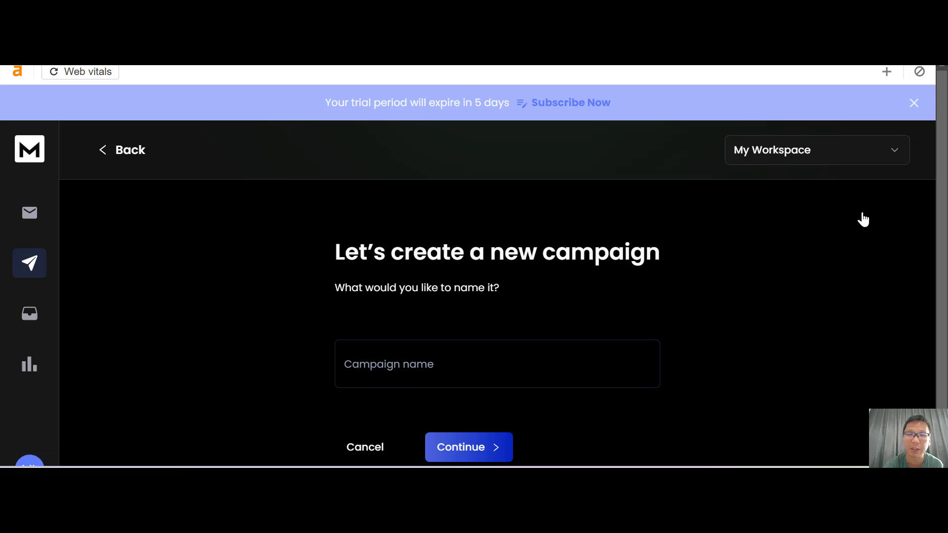
click(535, 365)
text(matthew)
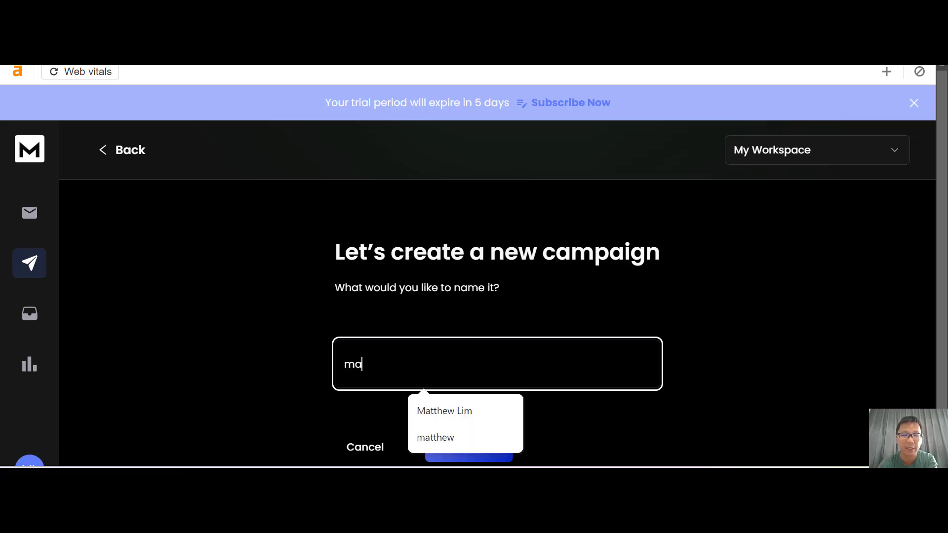
click(853, 331)
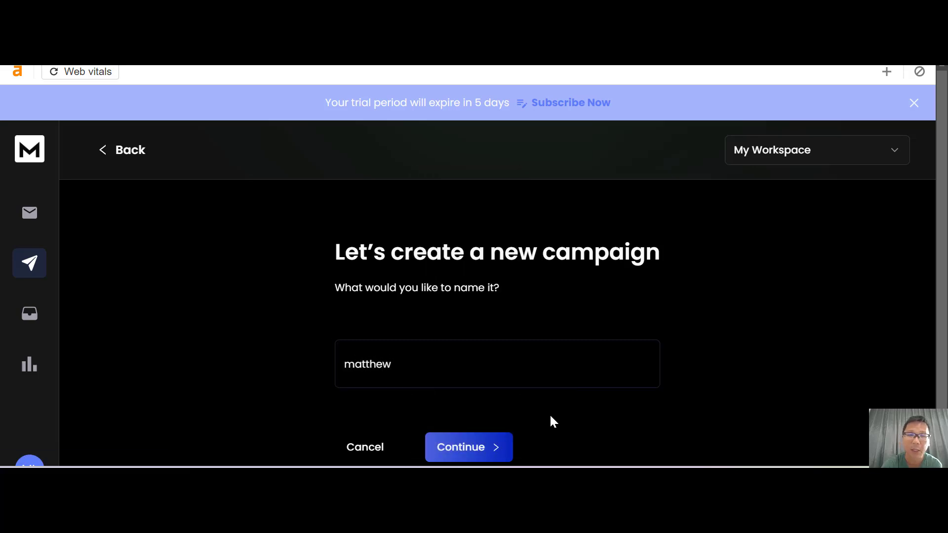
click(457, 455)
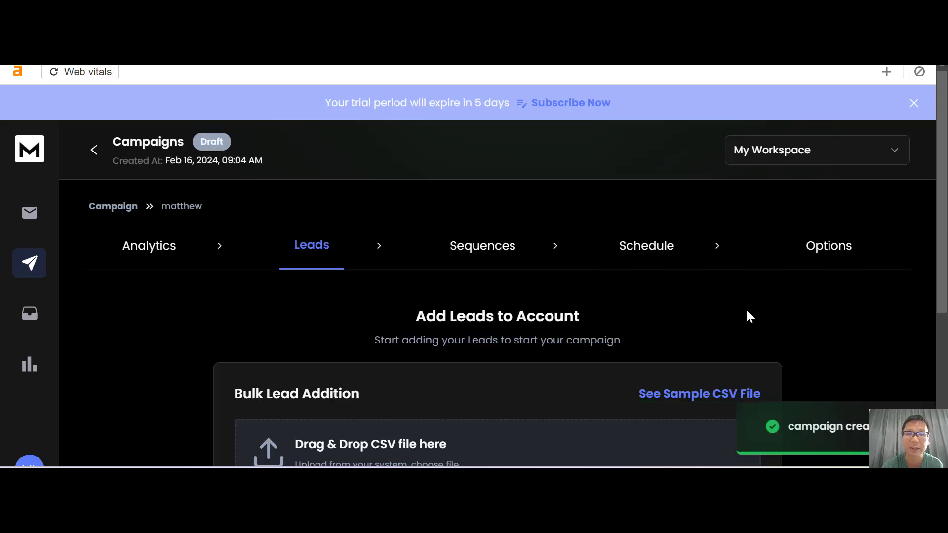
Scroll the campaign's Leads page and open its Analytics step showing 0 leads contacted.
scroll(748, 314, down, 3)
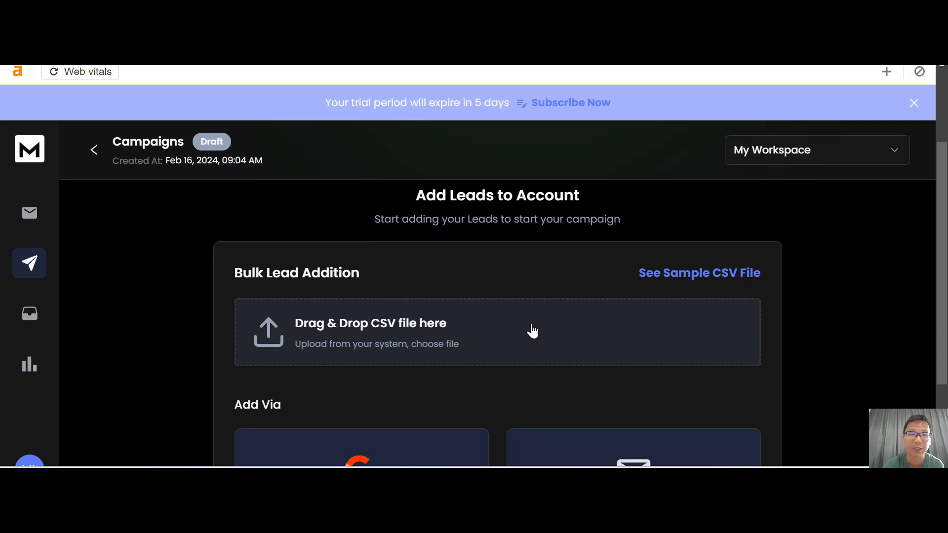
scroll(383, 336, down, 3)
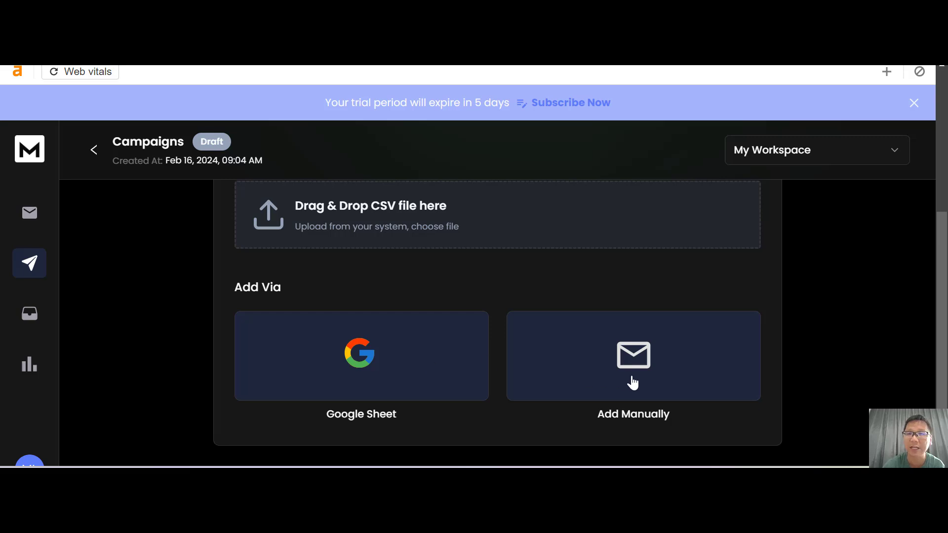
scroll(633, 385, up, 1)
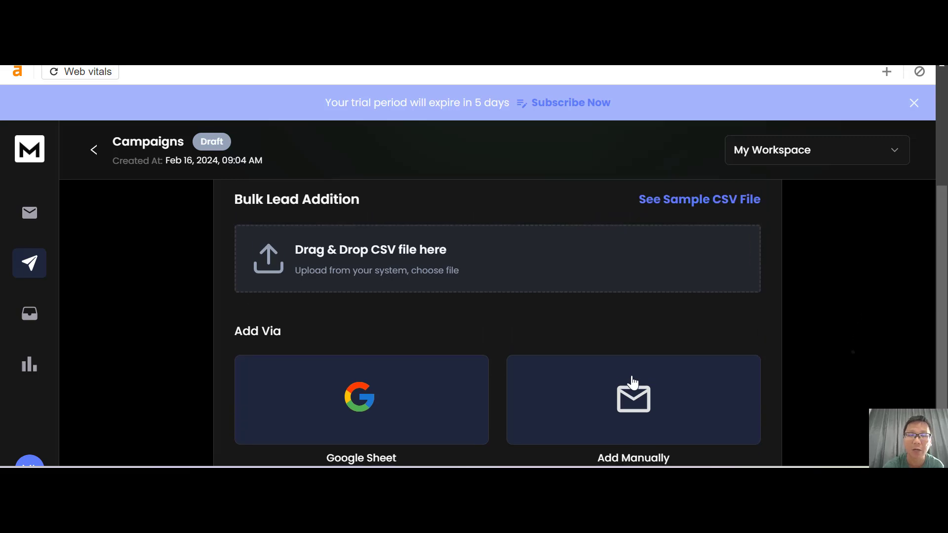
scroll(633, 380, down, 1)
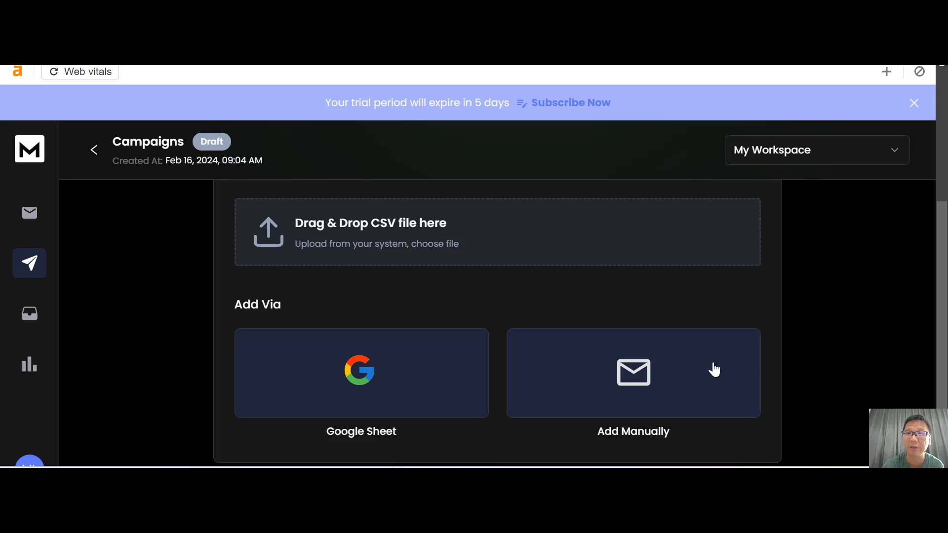
scroll(714, 369, up, 5)
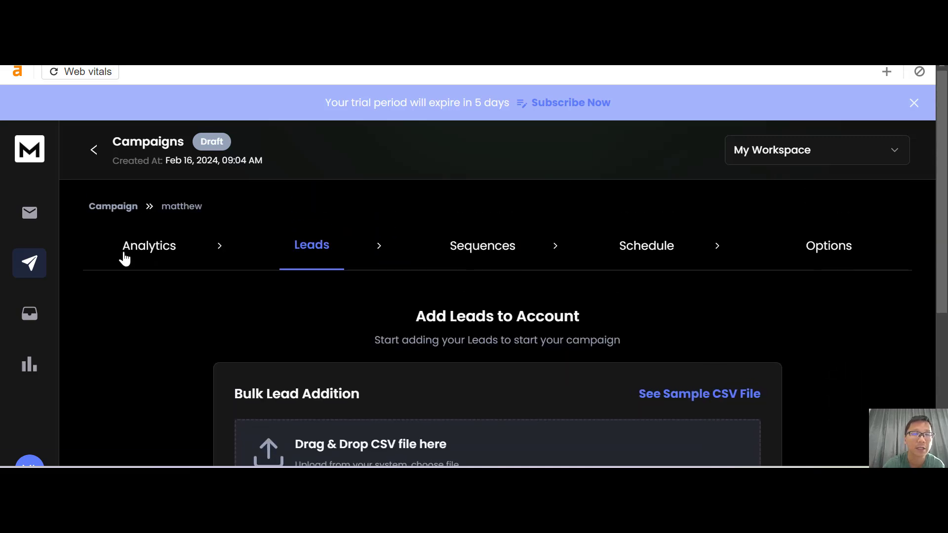
click(141, 262)
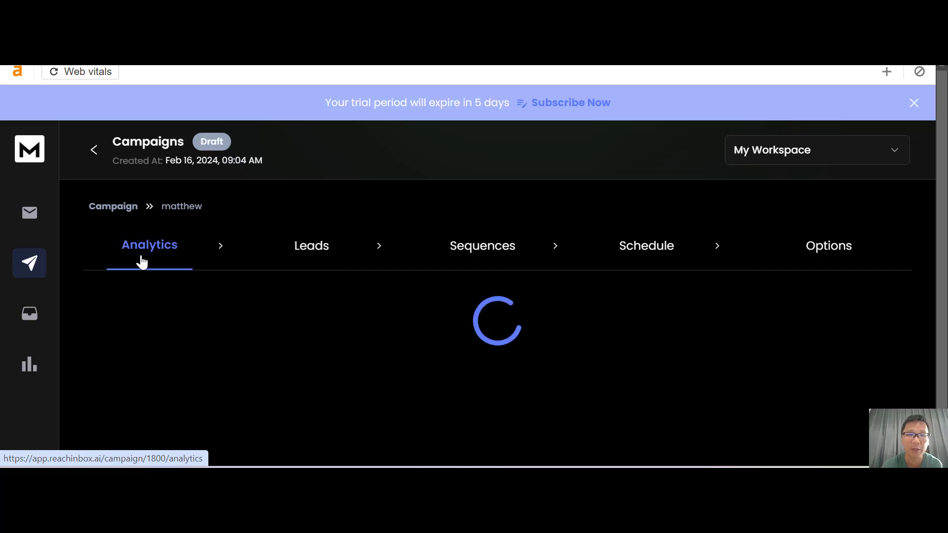
scroll(141, 262, down, 3)
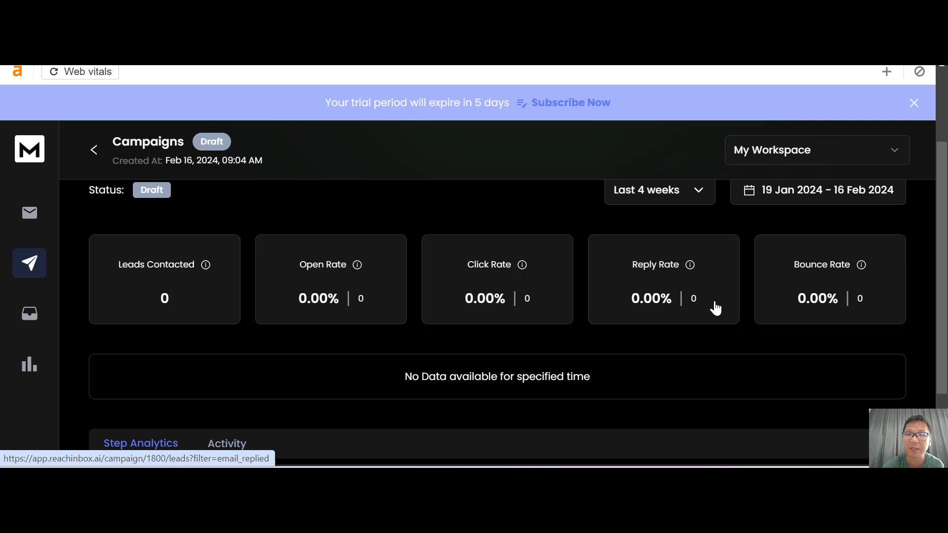
Open the campaign's Sequences tab and choose Create from scratch.
scroll(715, 308, up, 3)
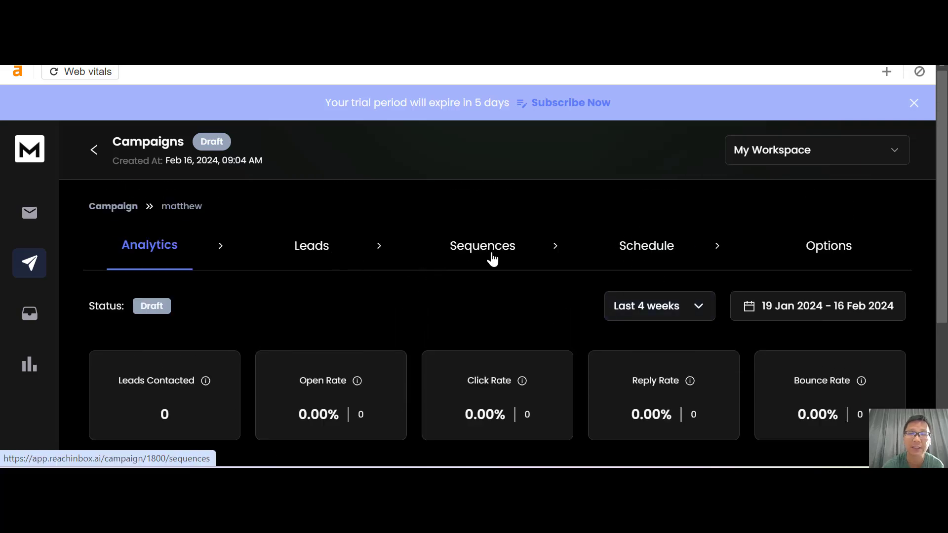
click(492, 258)
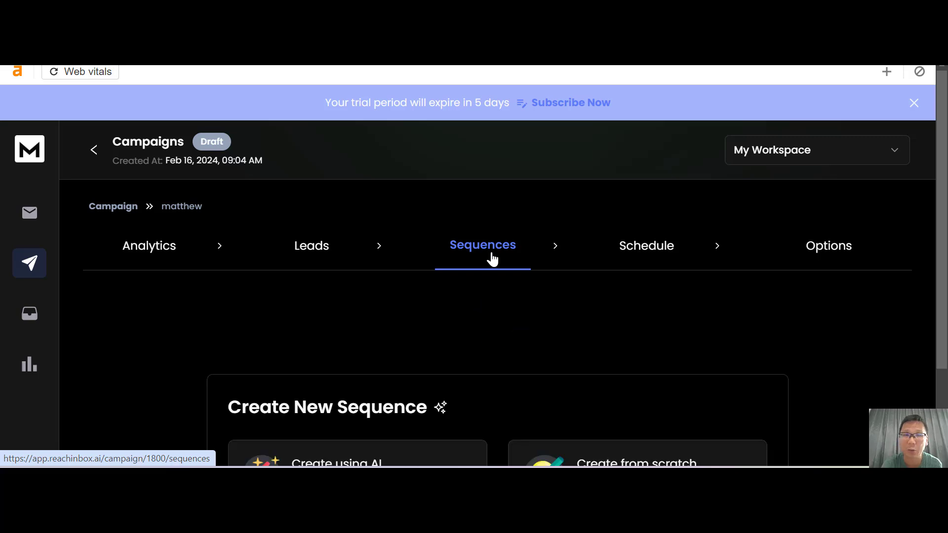
scroll(492, 259, down, 3)
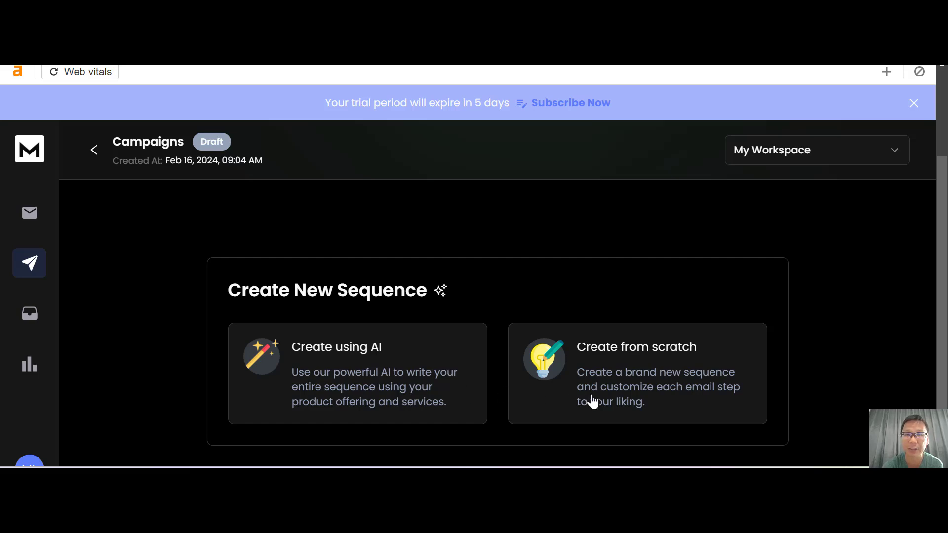
click(593, 402)
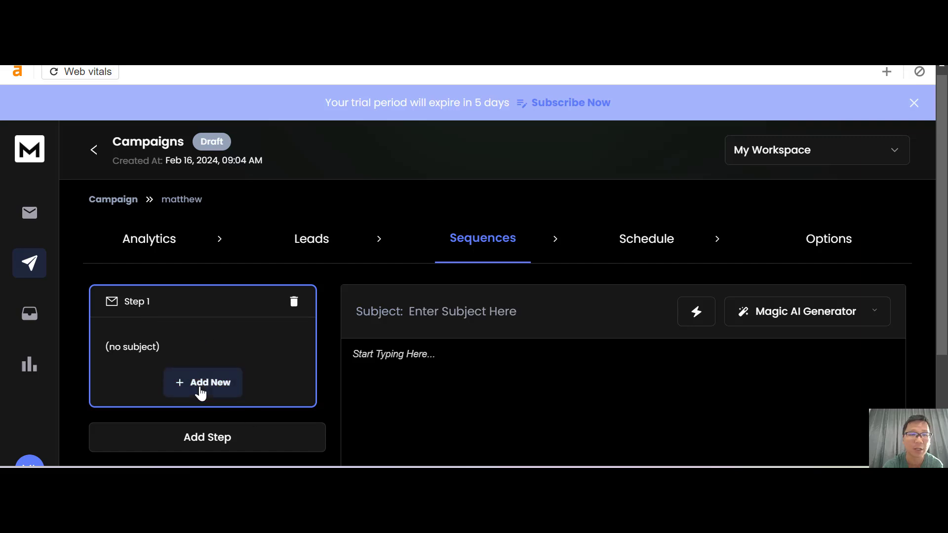
Add a second email variant to Step 1 and switch between variants 1 and 2.
click(200, 390)
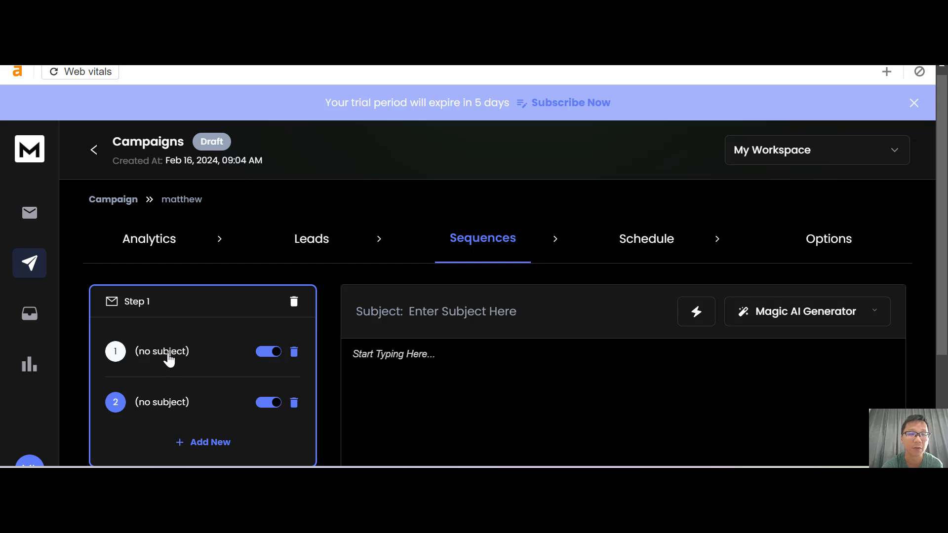
click(169, 355)
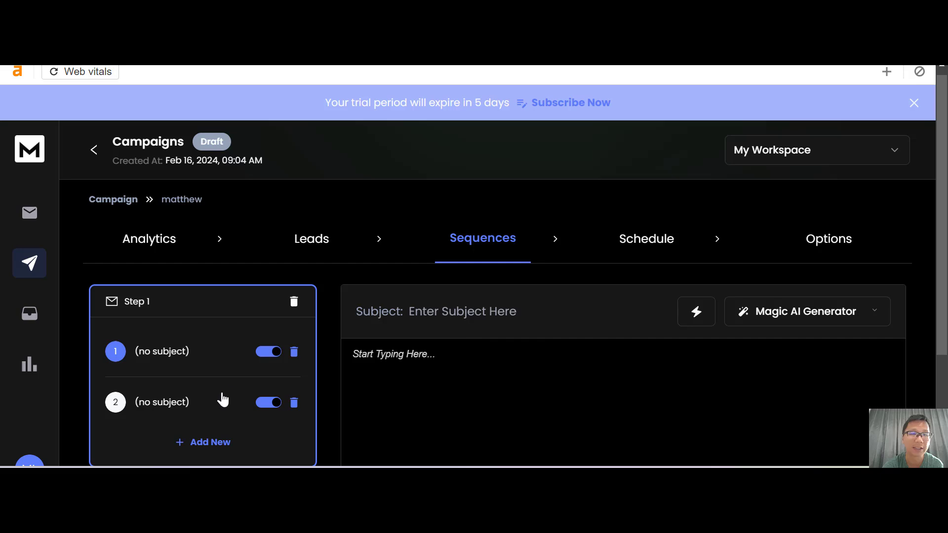
click(187, 404)
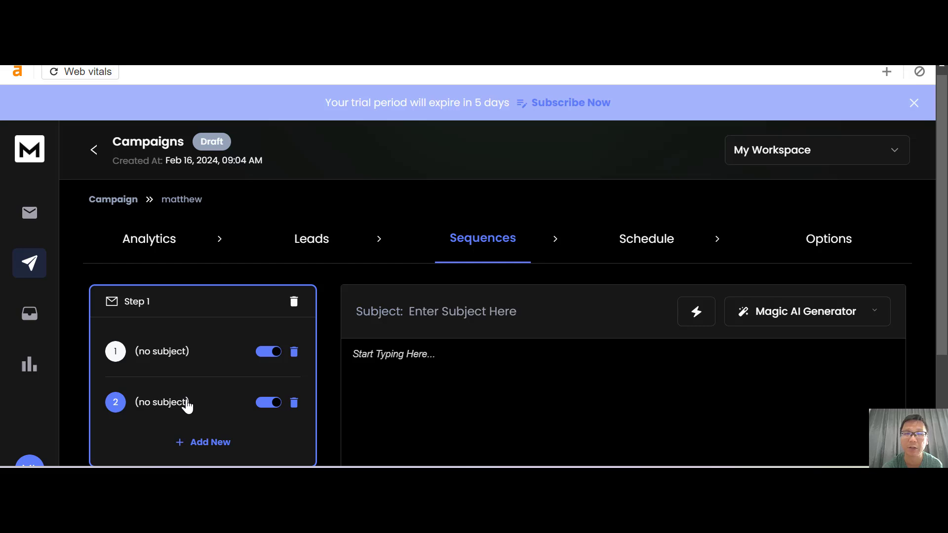
click(171, 360)
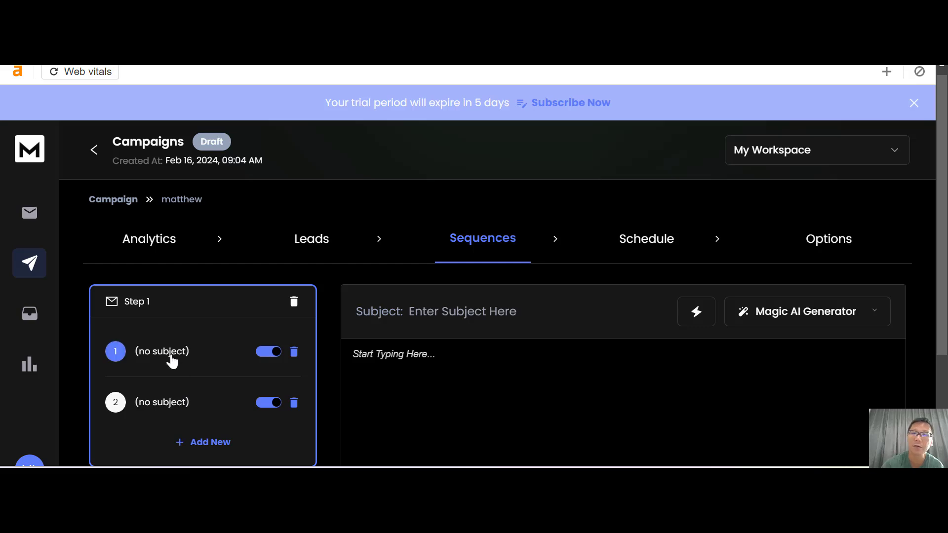
Browse the Magic AI Generator options, then head to Schedule, raising the Unsaved Changes warning.
scroll(171, 362, down, 1)
scroll(172, 362, down, 1)
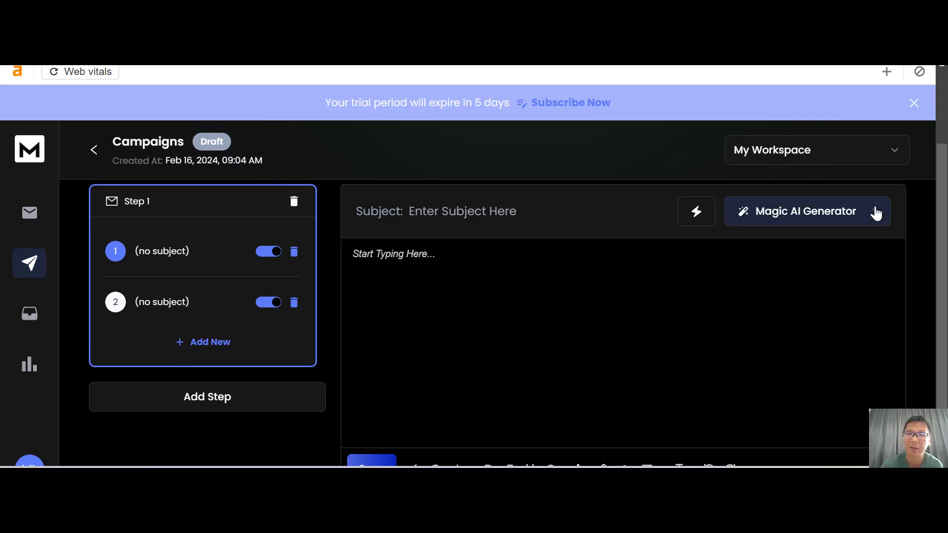
scroll(876, 214, up, 1)
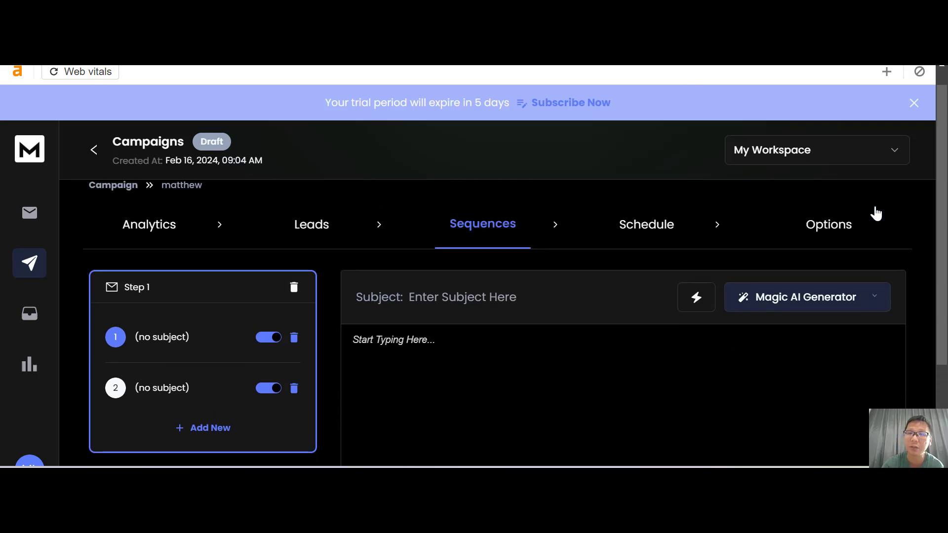
click(868, 302)
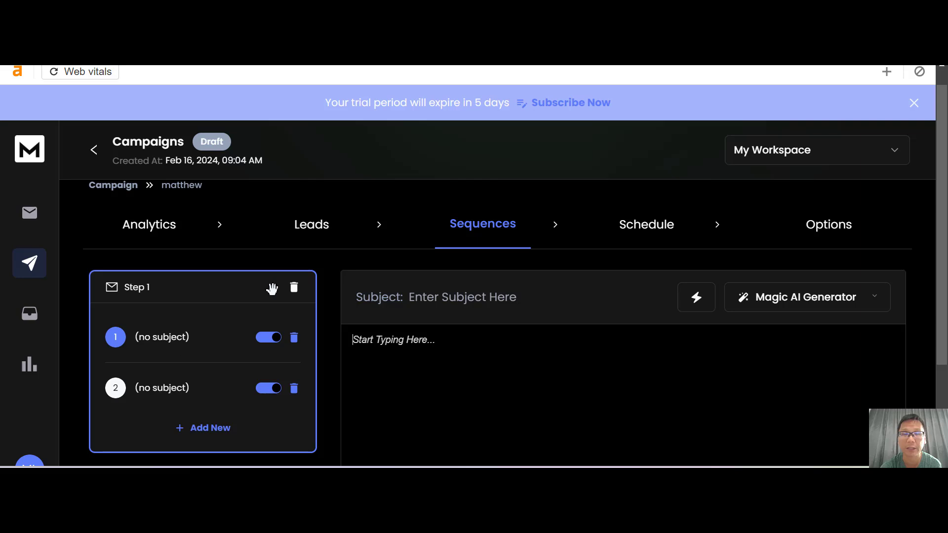
click(647, 224)
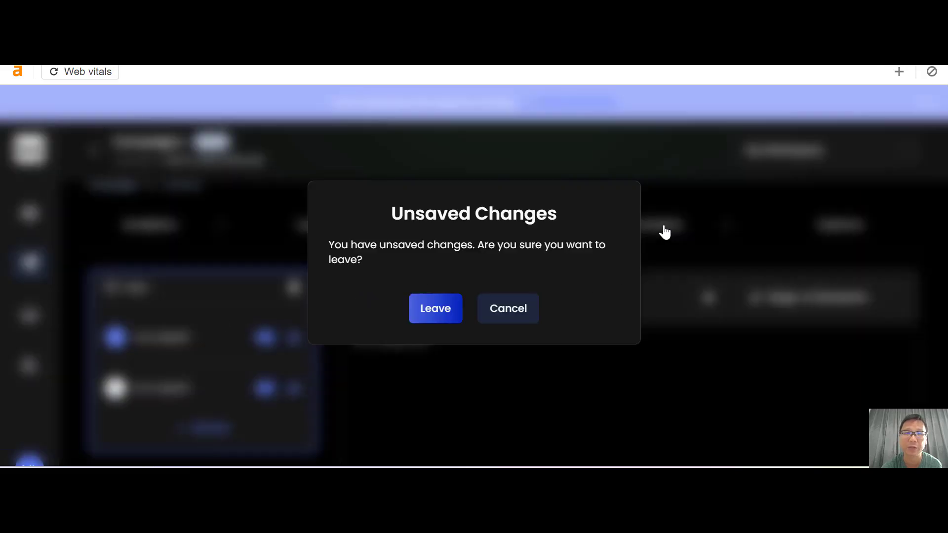
Leave the sequence and save the 9:00 AM–6:00 PM Pacific, Monday–Friday New Schedule.
click(449, 310)
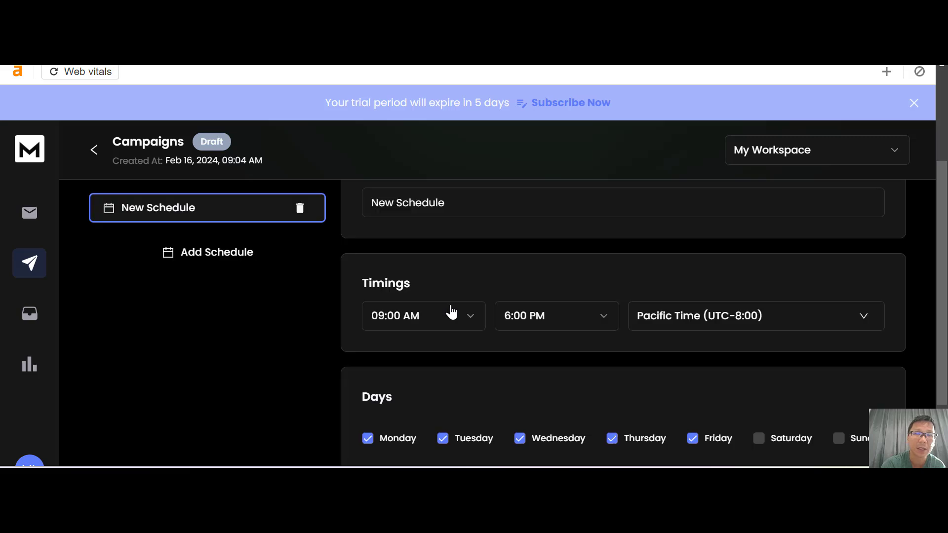
scroll(451, 312, up, 5)
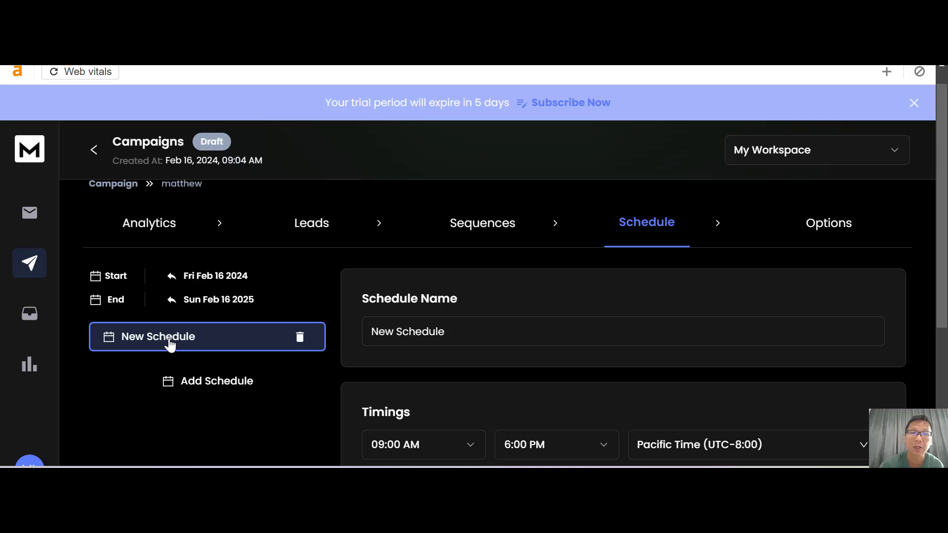
scroll(171, 346, down, 4)
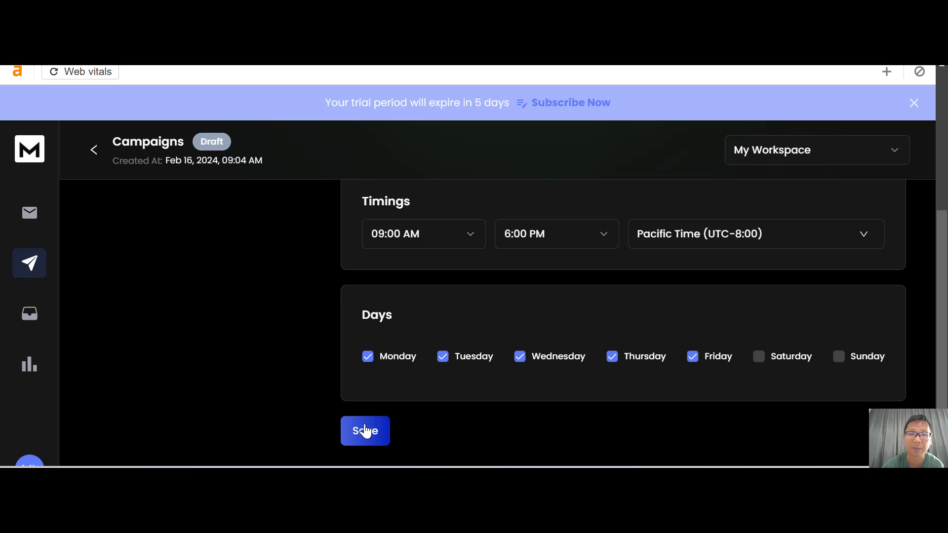
click(366, 431)
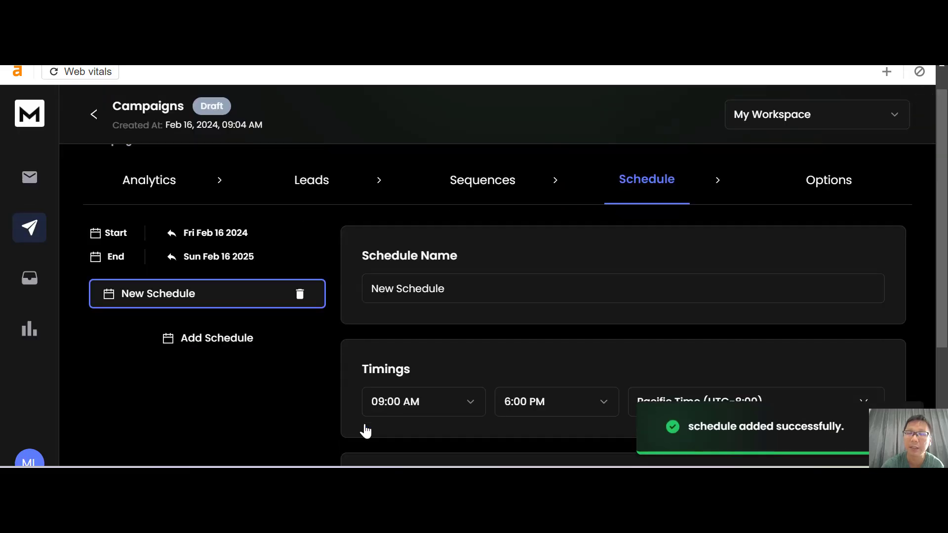
click(826, 182)
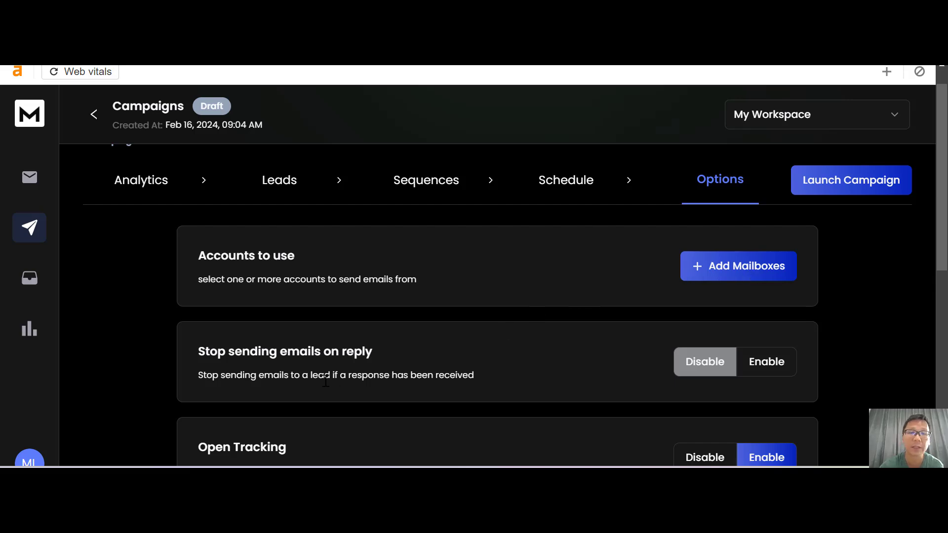
Scroll through the tracking, daily limit and time-gap options, then open the Analytics page.
scroll(325, 380, down, 2)
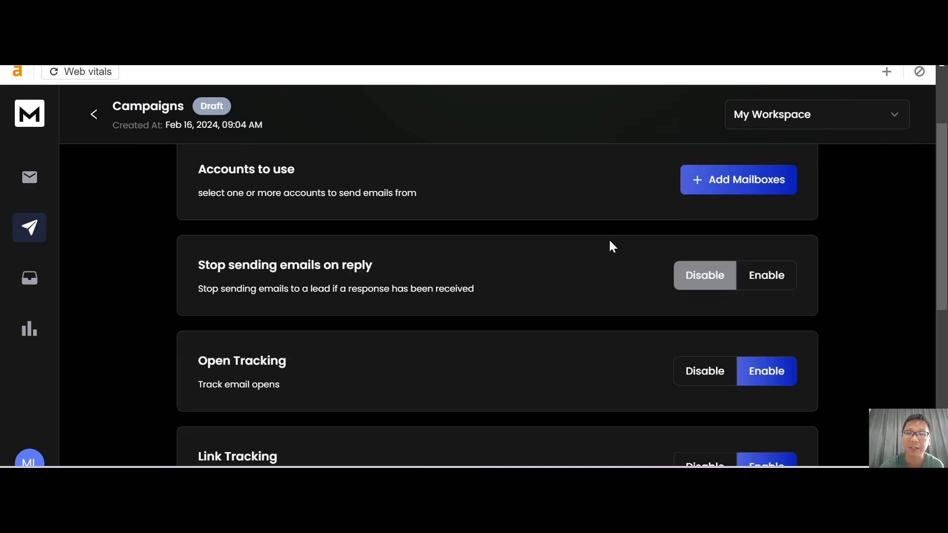
scroll(775, 291, down, 2)
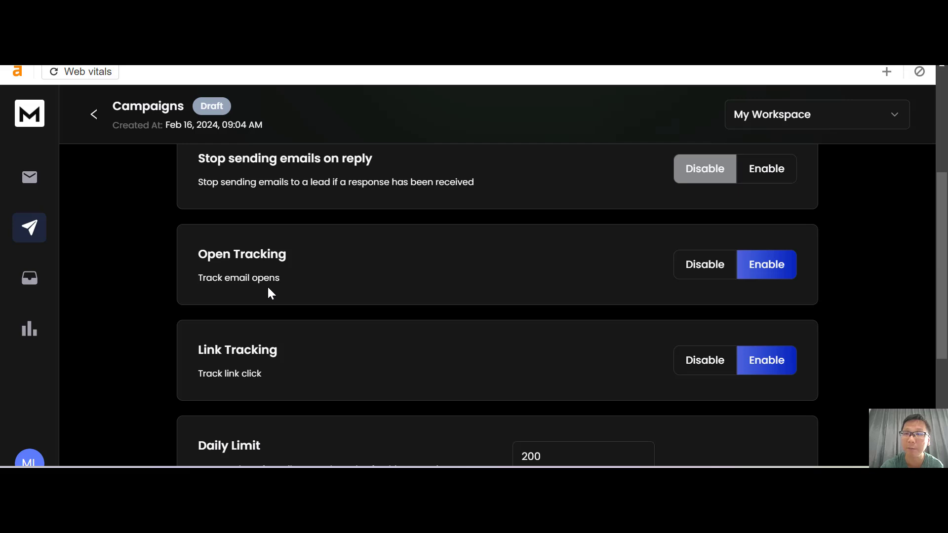
scroll(268, 289, down, 2)
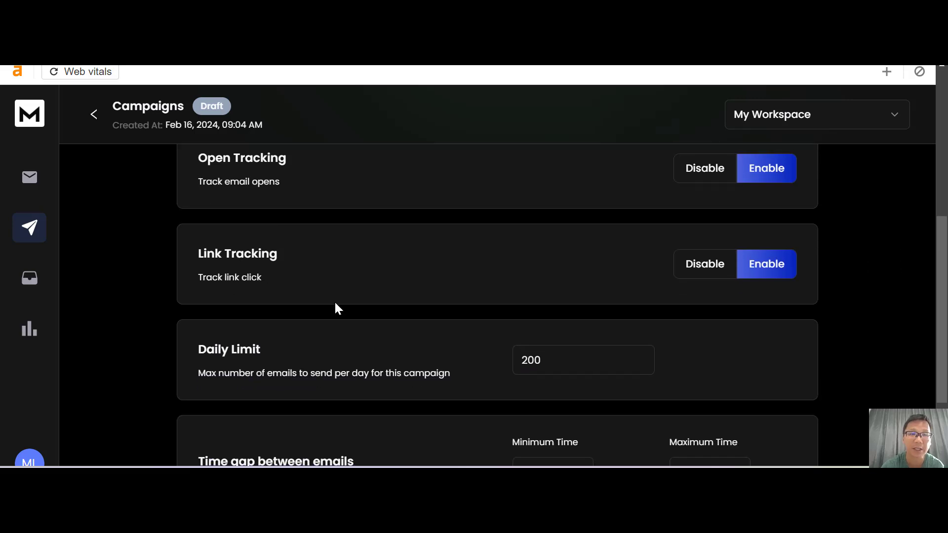
scroll(253, 349, down, 2)
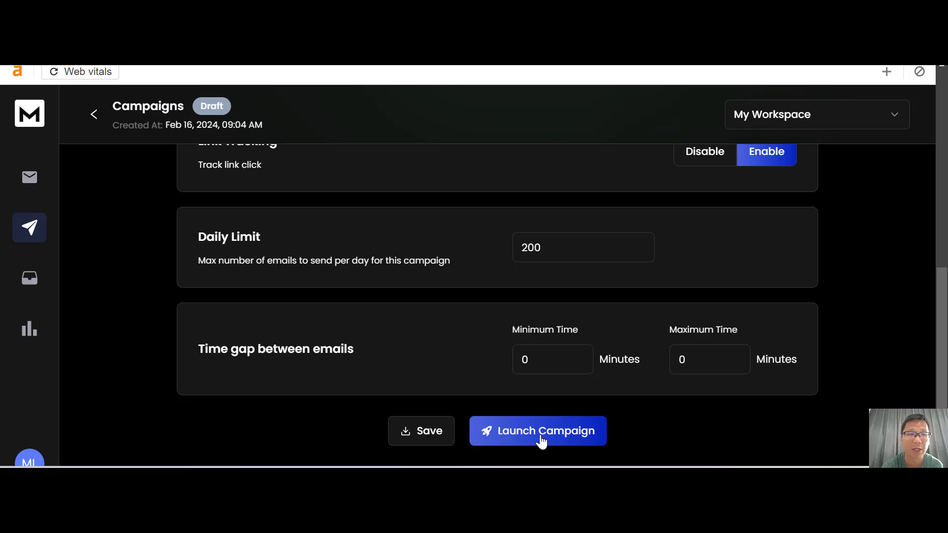
click(37, 342)
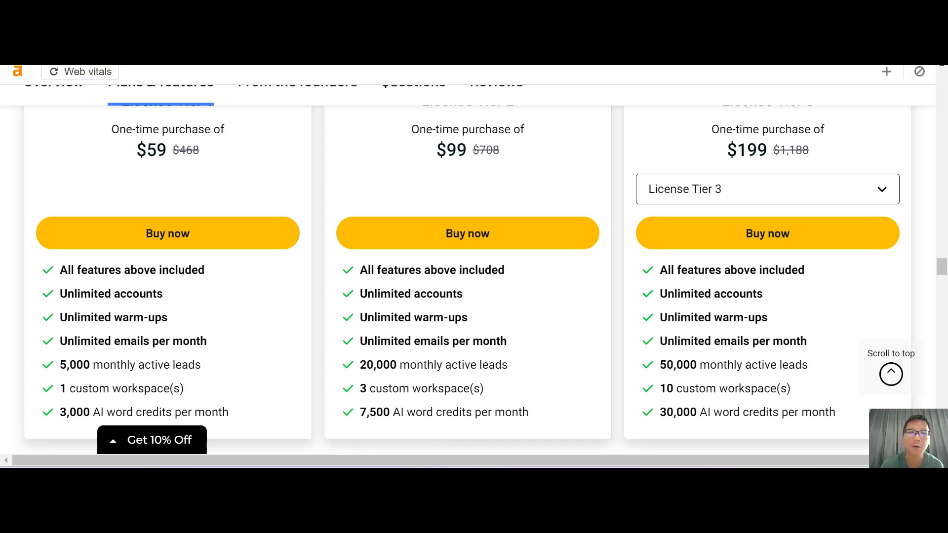
Bring the $59, $99 and $199 tier cards into view and check the License Tier list, keeping Tier 3.
scroll(561, 335, up, 2)
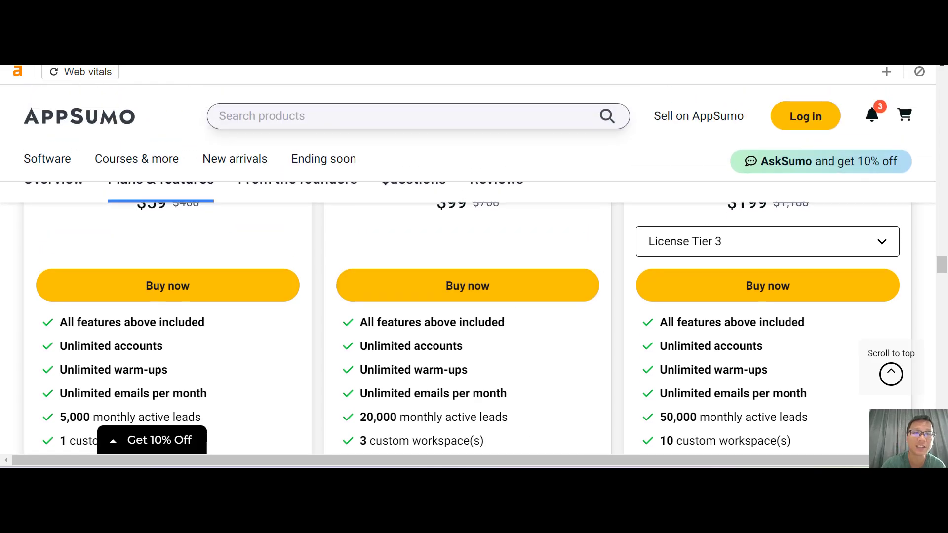
scroll(562, 334, down, 2)
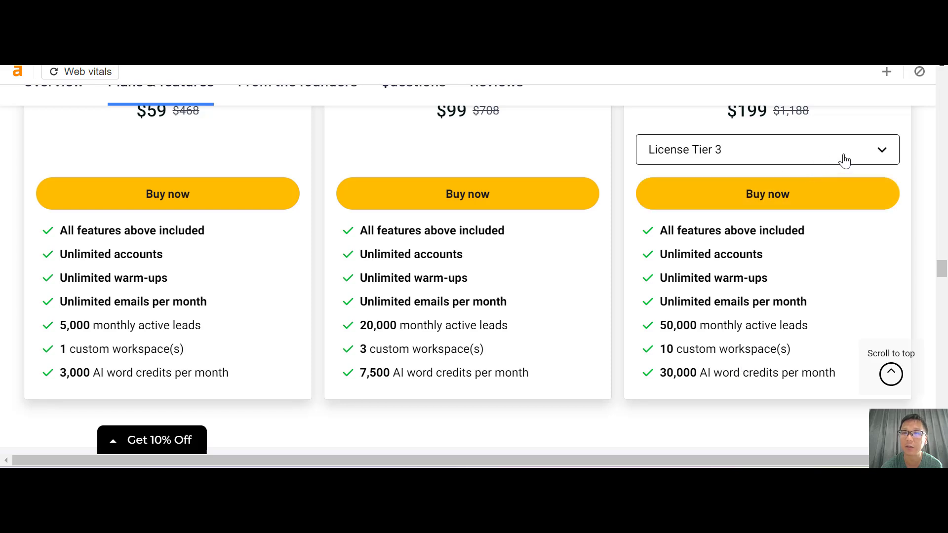
click(859, 151)
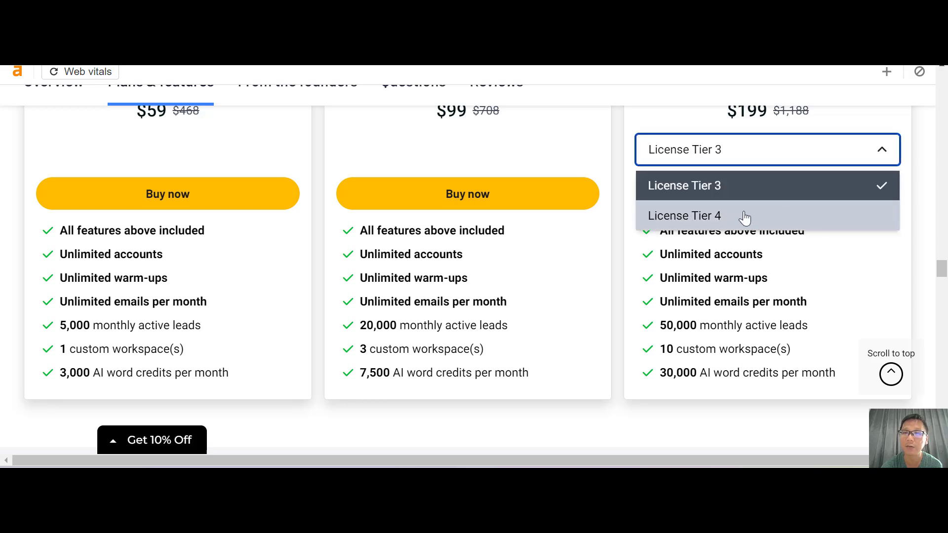
click(860, 282)
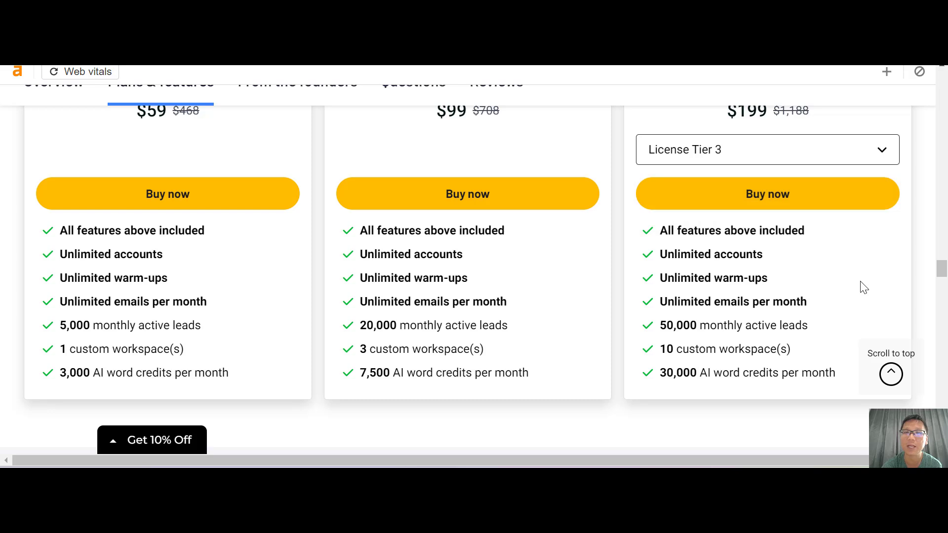